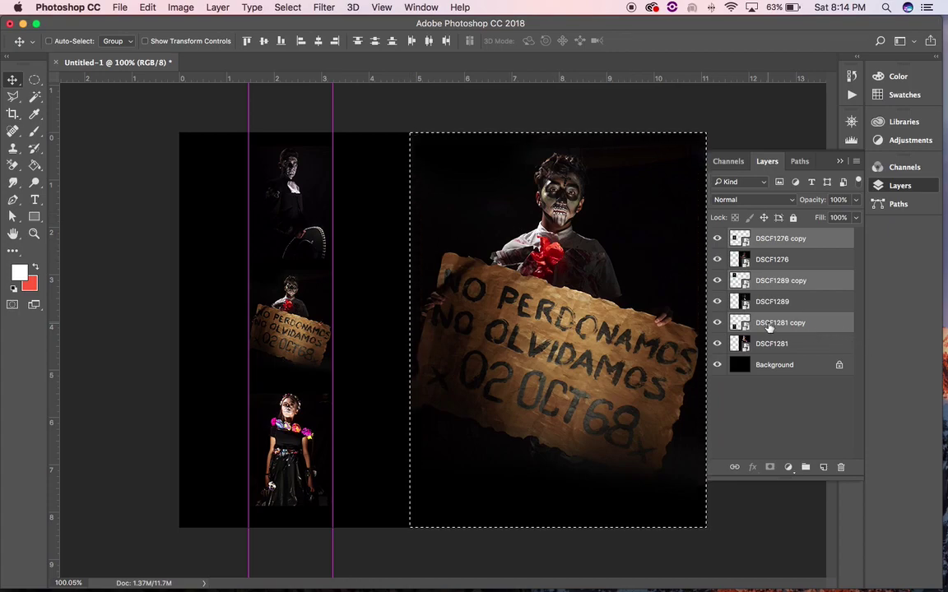
Hide the DSCF1276 layer so the sombrero portrait shows in the large panel
left_click(717, 323)
Hide the sign and DSCF1289 layers so the DSCF1281 flower-costume girl fills the panel, then deselect
left_click(717, 323)
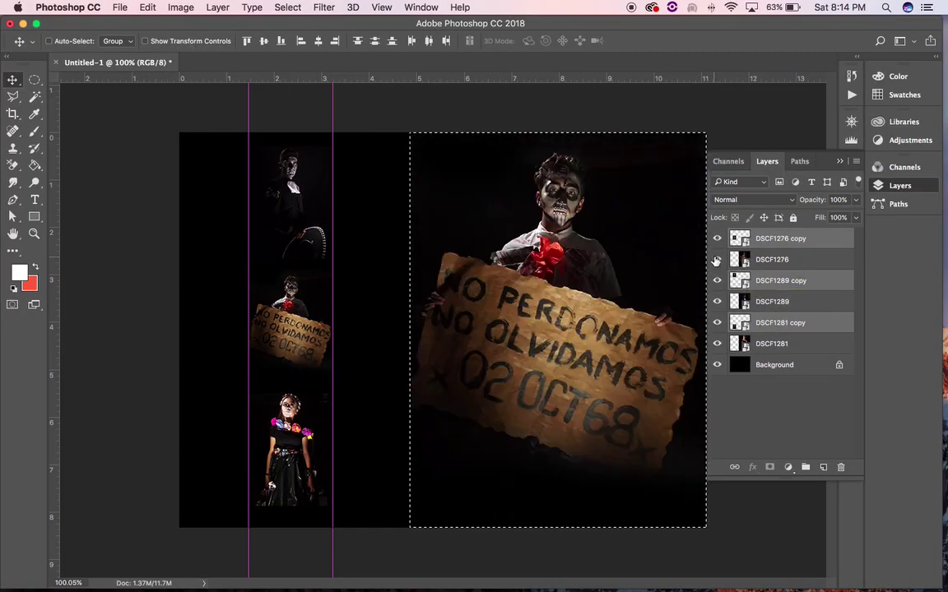
left_click(716, 259)
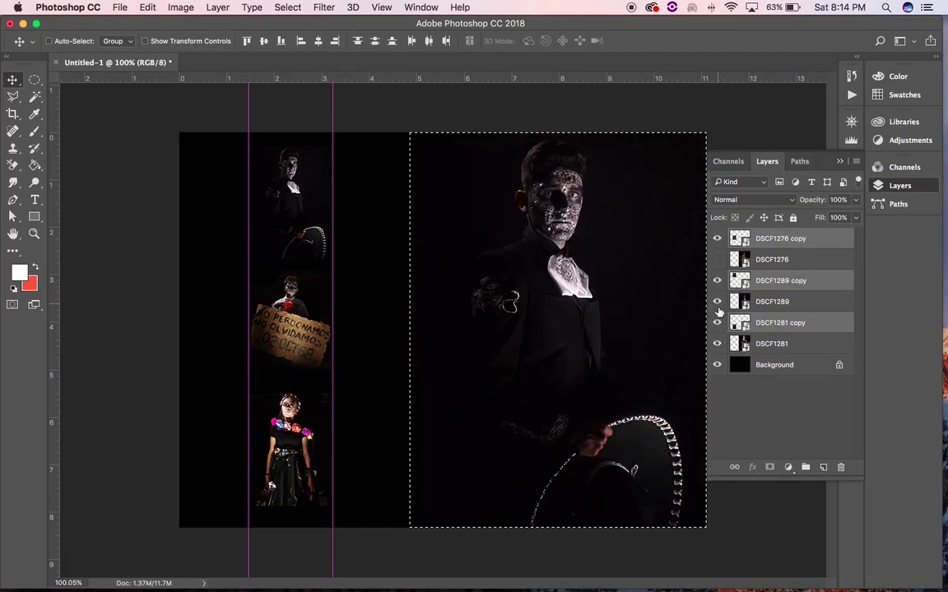
left_click(717, 301)
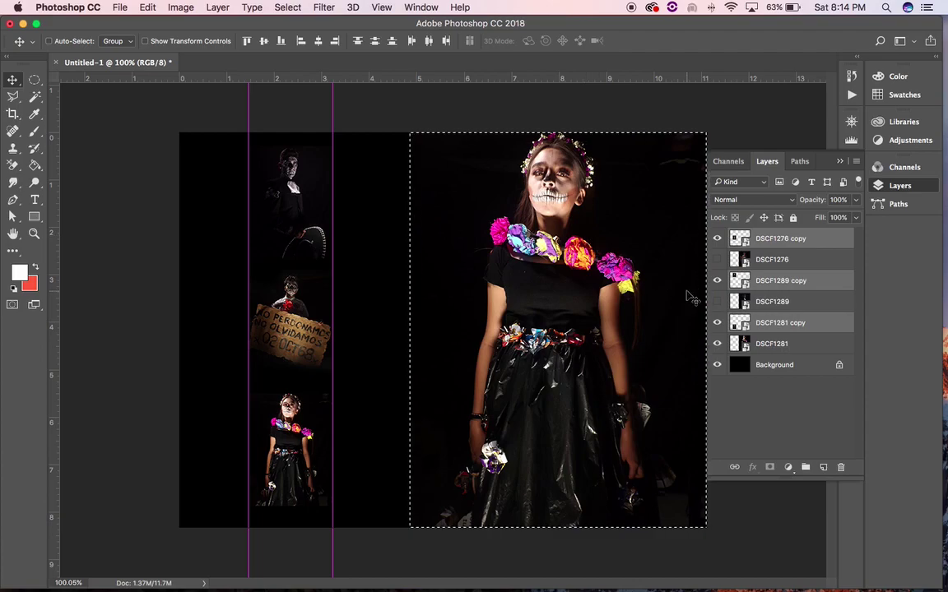
key("ctrl+d")
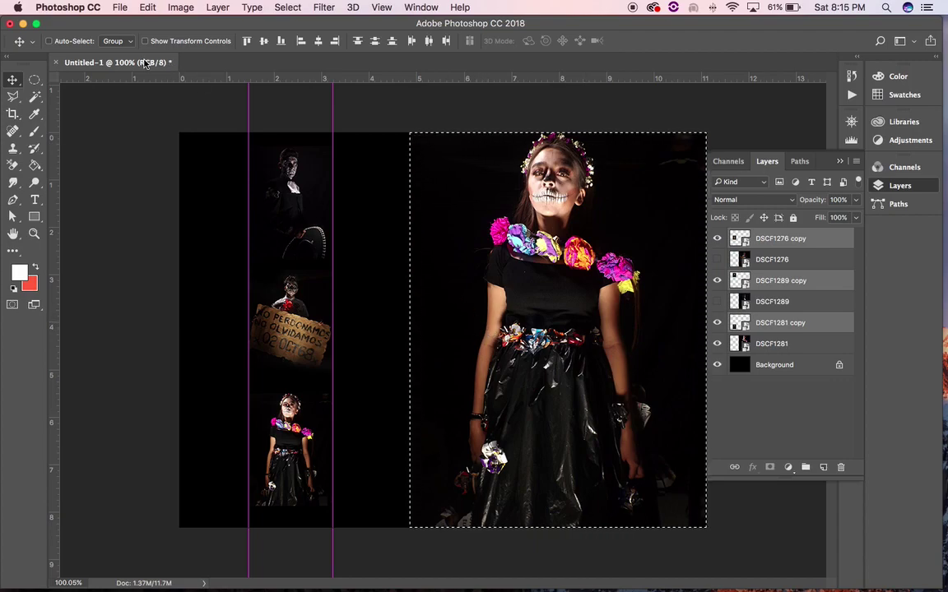
Crop the canvas to the selected portrait of the skull-painted girl with Image > Crop
left_click(181, 9)
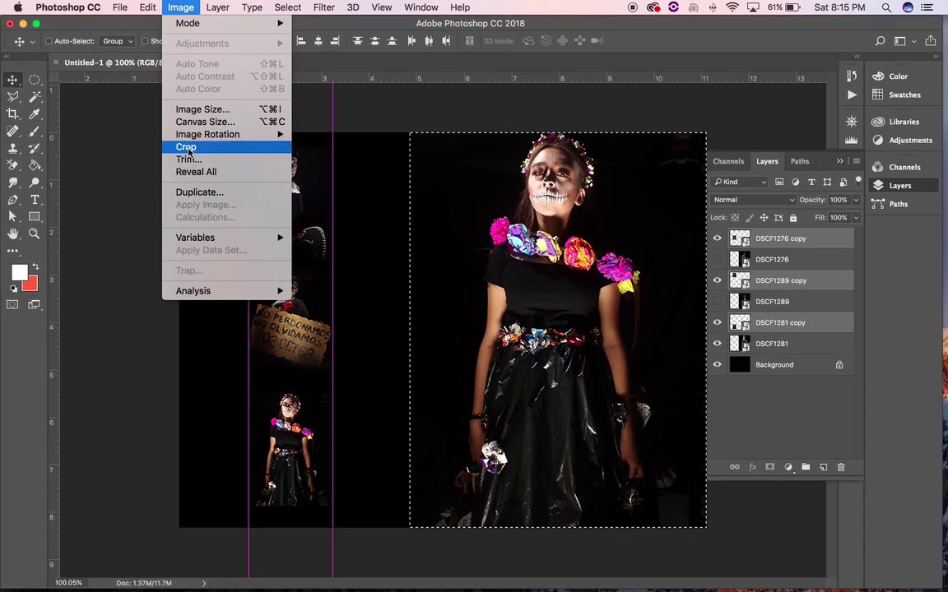
left_click(187, 149)
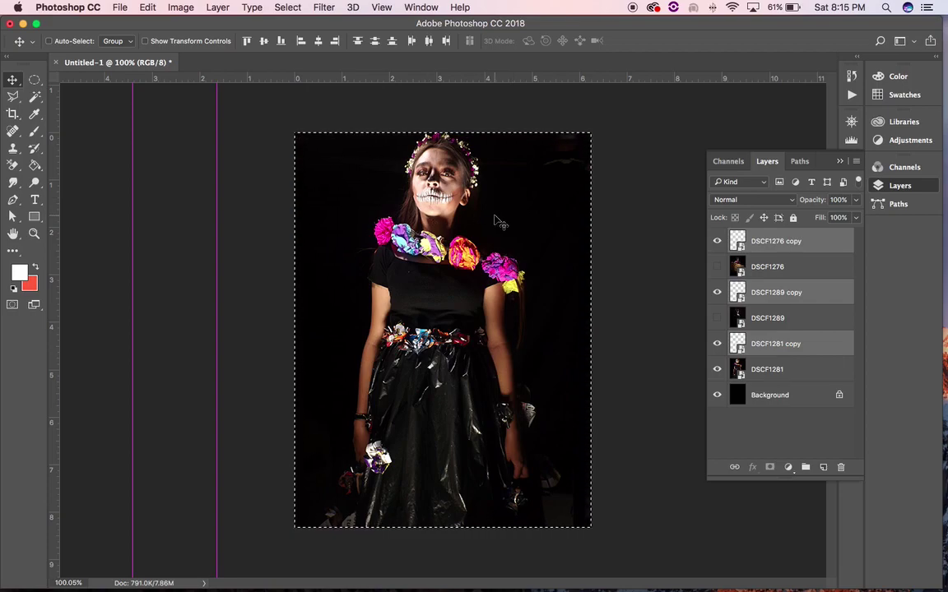
left_click(121, 8)
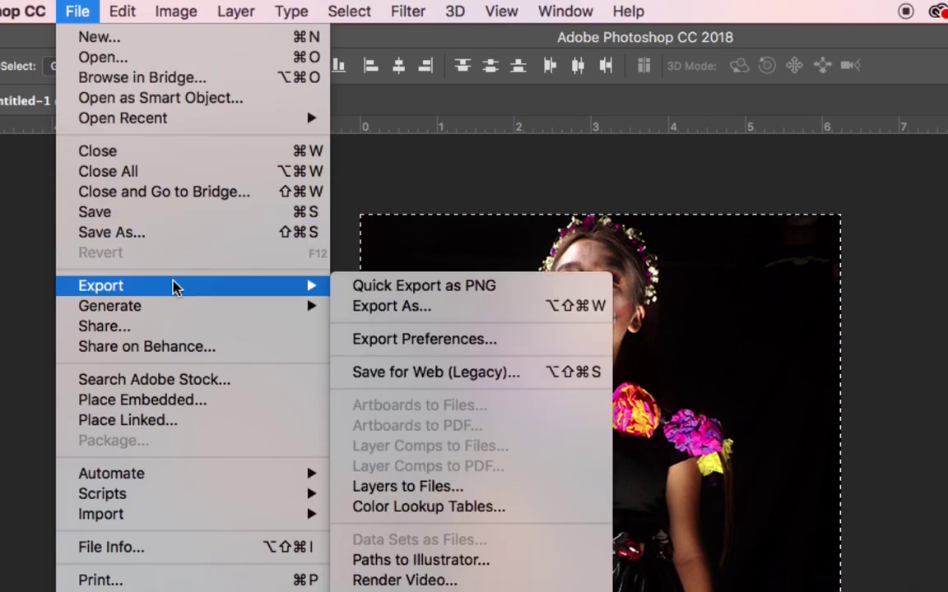
mouse_move(123, 233)
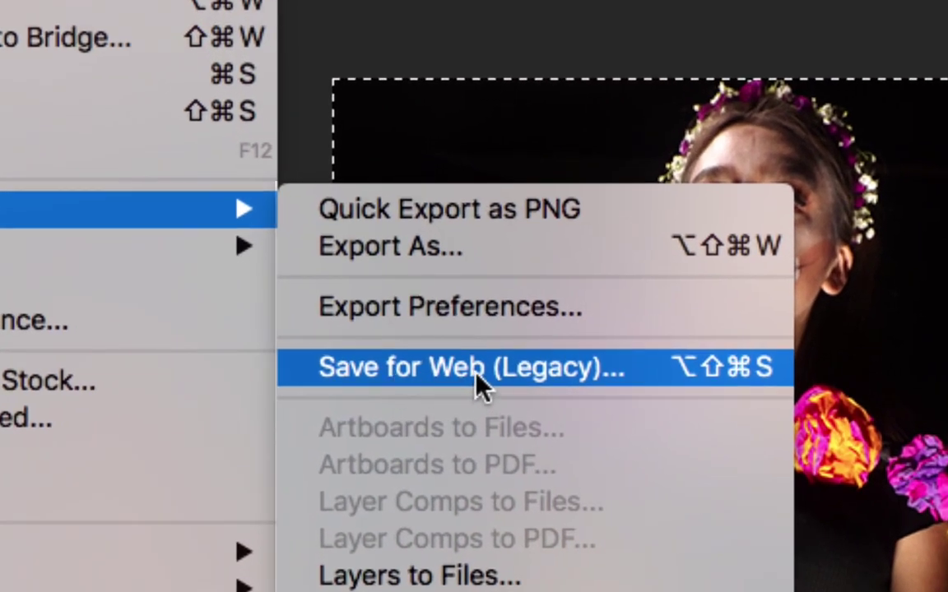
Launch Save for Web (Legacy) for the 450×600 cropped portrait
left_click(485, 378)
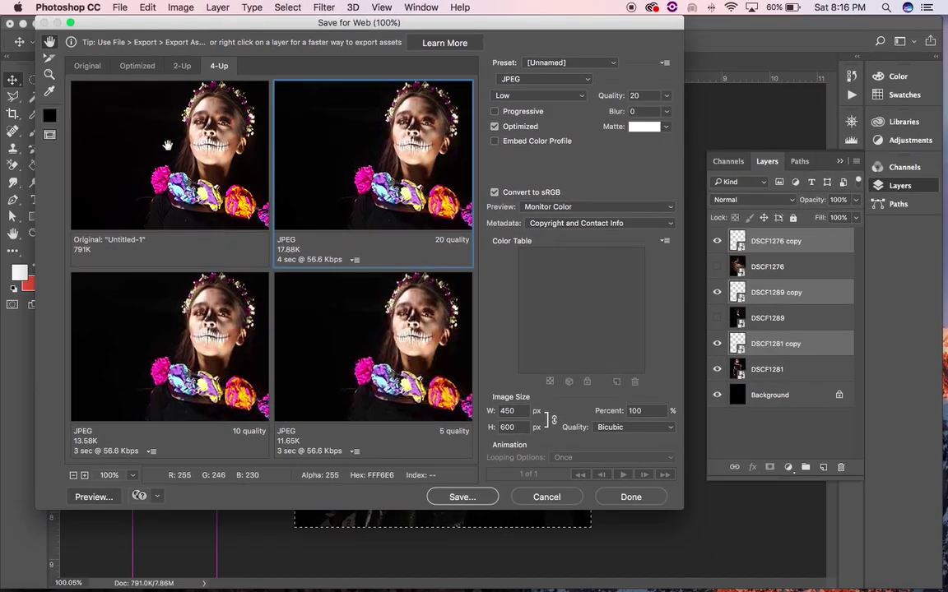
Cycle through the Original, Optimized, 2-Up and 4-Up previews, settling on 2-Up and panning to inspect detail
left_click(180, 69)
left_click(133, 66)
left_click(97, 67)
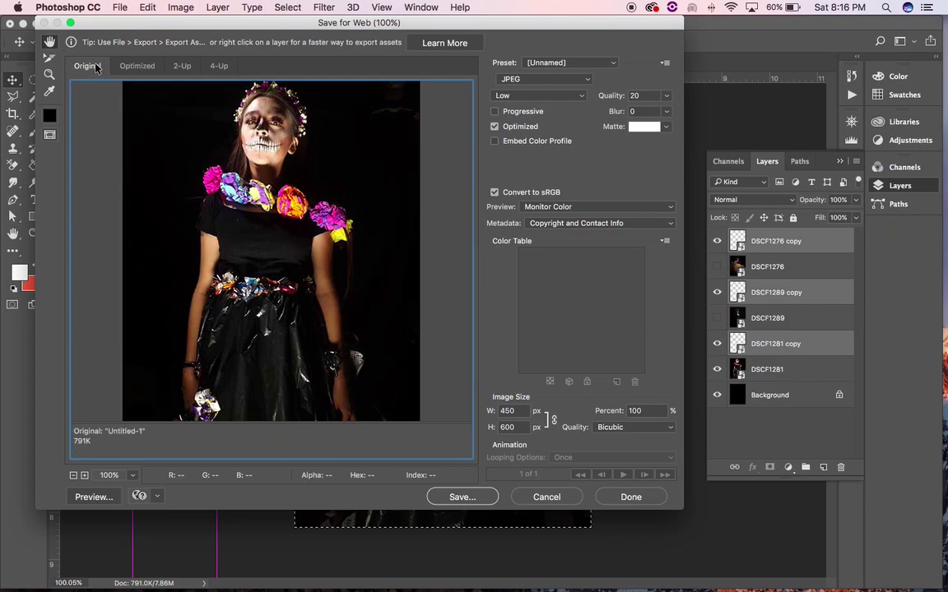
left_click(137, 67)
left_click(183, 67)
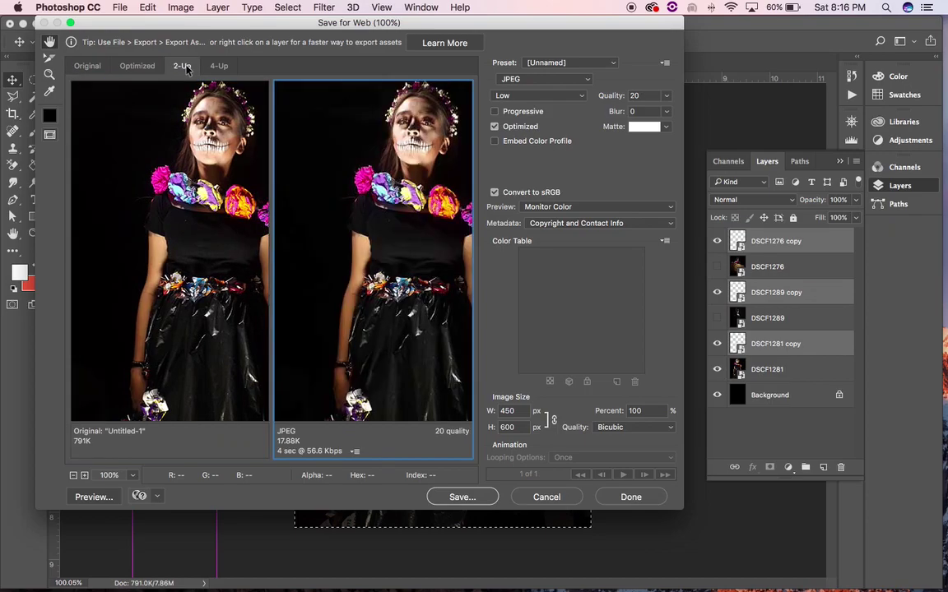
left_click(220, 69)
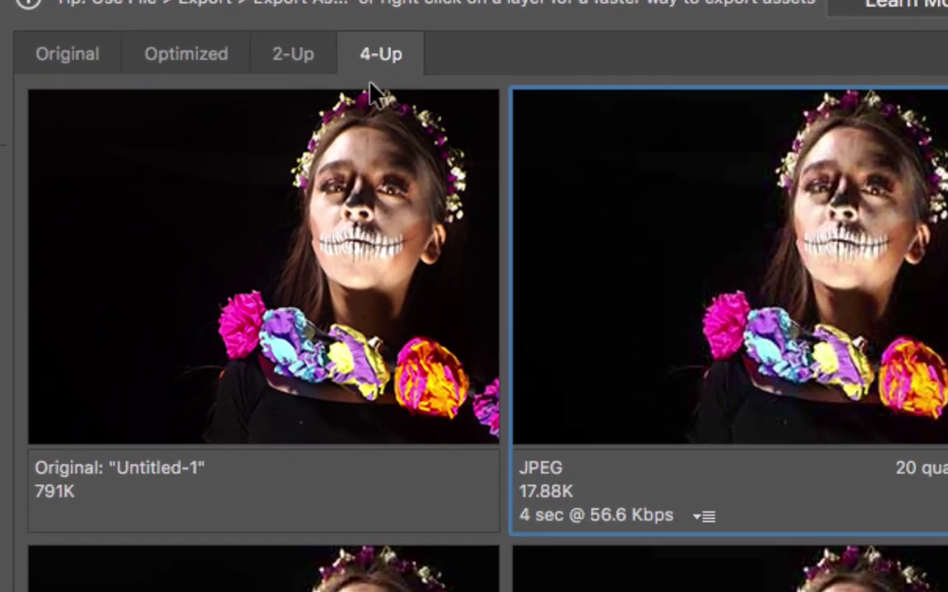
left_click(284, 57)
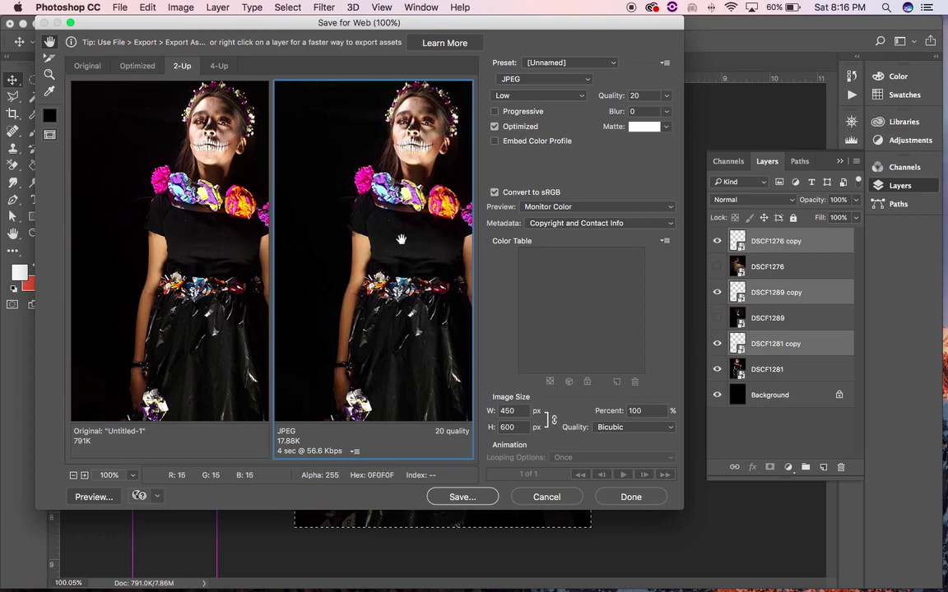
left_click_drag(401, 238, 405, 319)
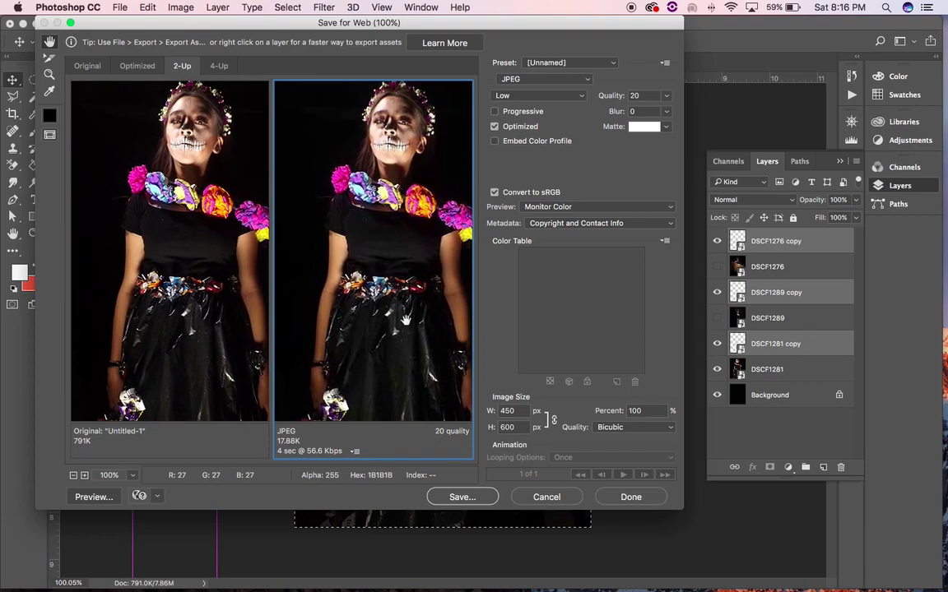
left_click_drag(406, 319, 386, 298)
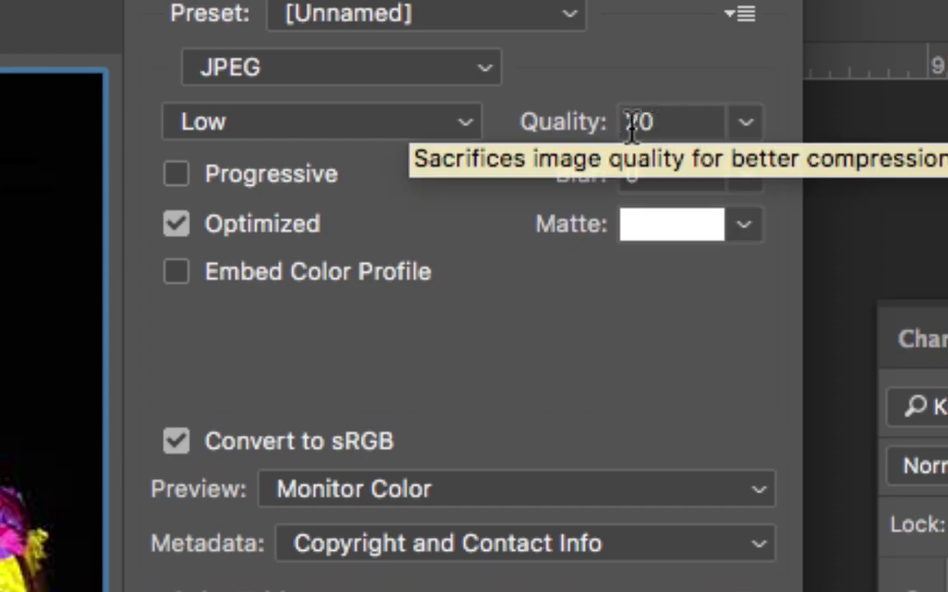
Try JPEG quality 100, then drop it back to quality 20 for a 17.88K file
left_click(742, 127)
left_click_drag(614, 113, 684, 118)
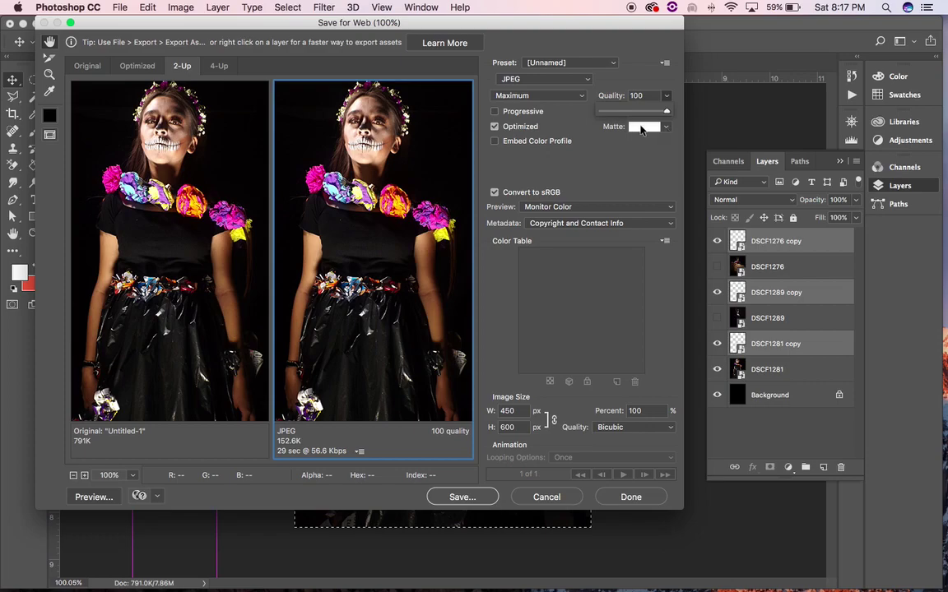
left_click_drag(666, 113, 619, 115)
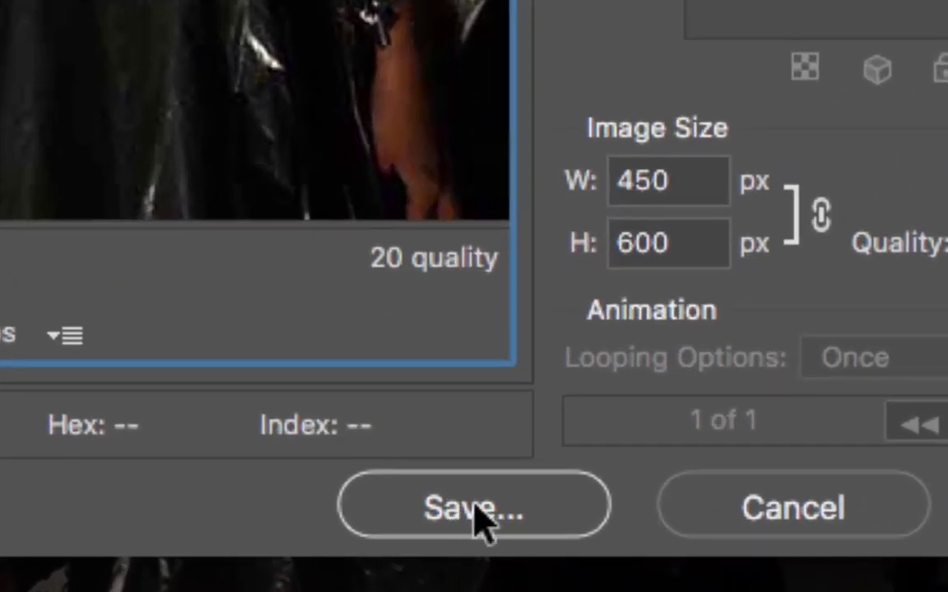
Save the 450×600 quality-20 portrait as GG3.jpg in the galeTut folder
left_click(459, 497)
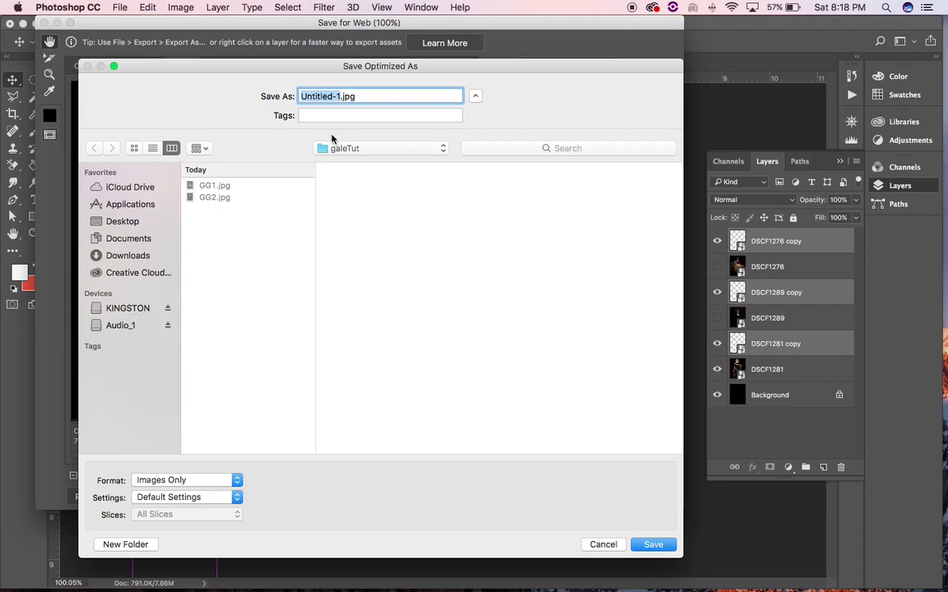
type("GG")
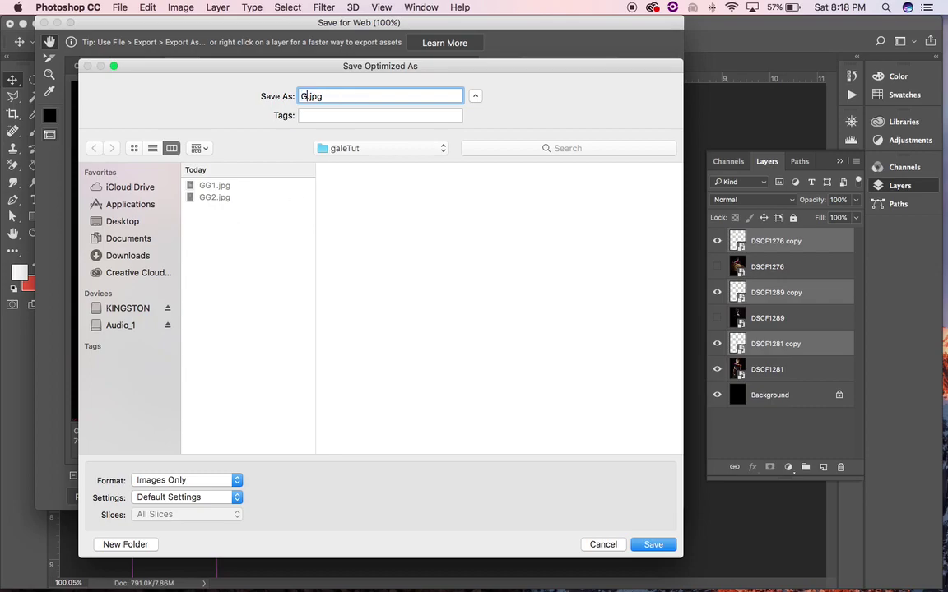
type("3")
left_click(655, 547)
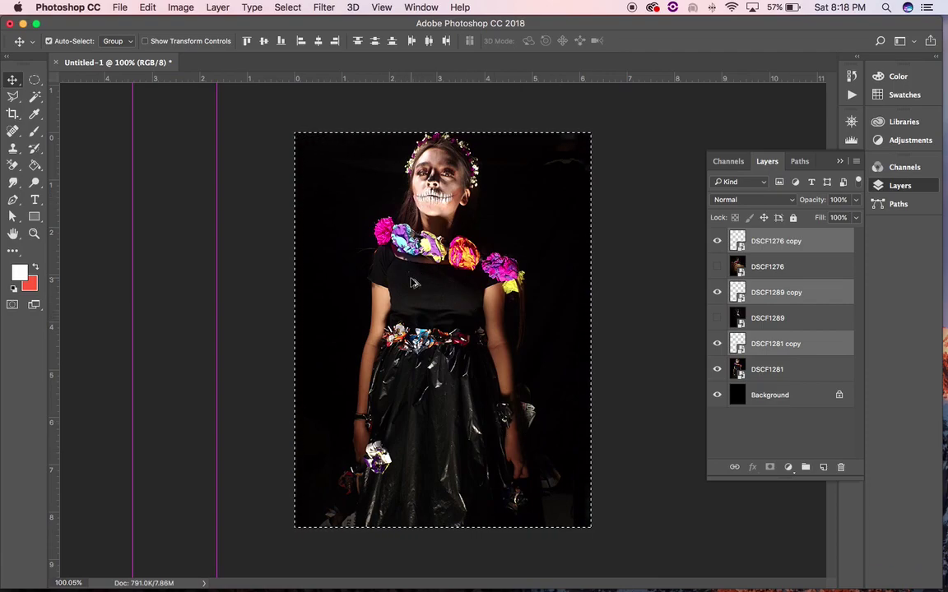
Undo the crop and clear the selection to restore the full gallery layout
key("ctrl+z")
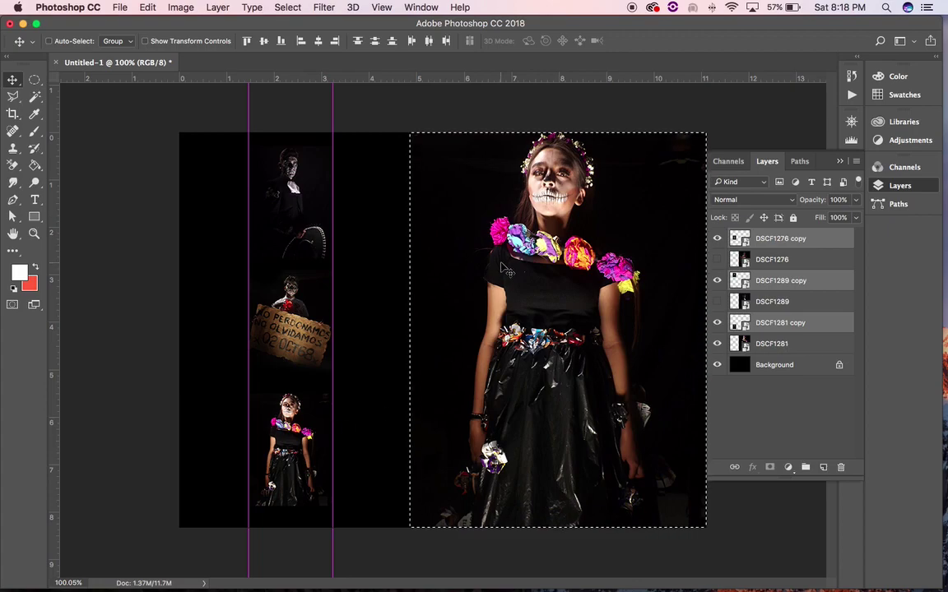
key("ctrl+d")
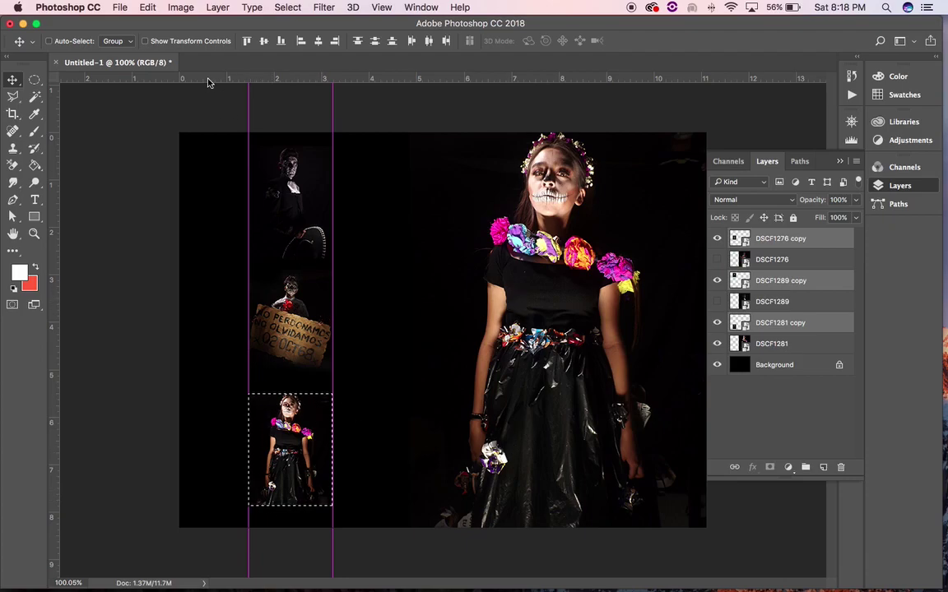
left_click(182, 10)
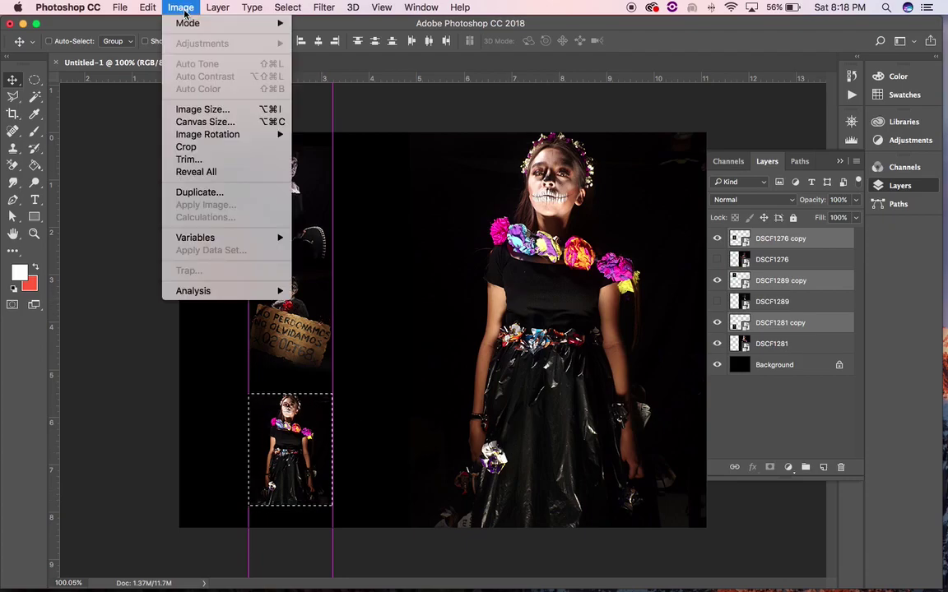
Crop the canvas to the selected bottom strip thumbnail of the flower-costume girl
left_click(198, 148)
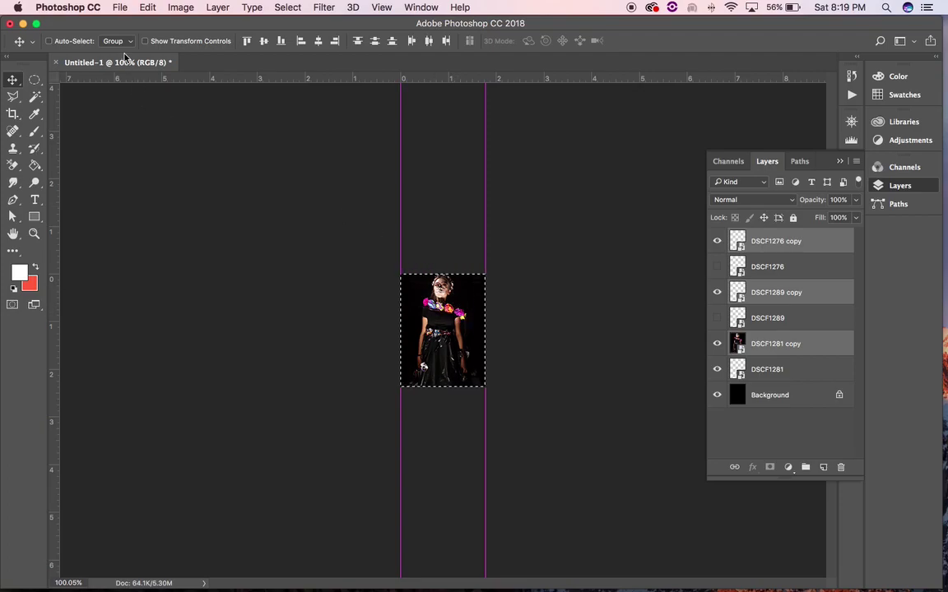
left_click(119, 8)
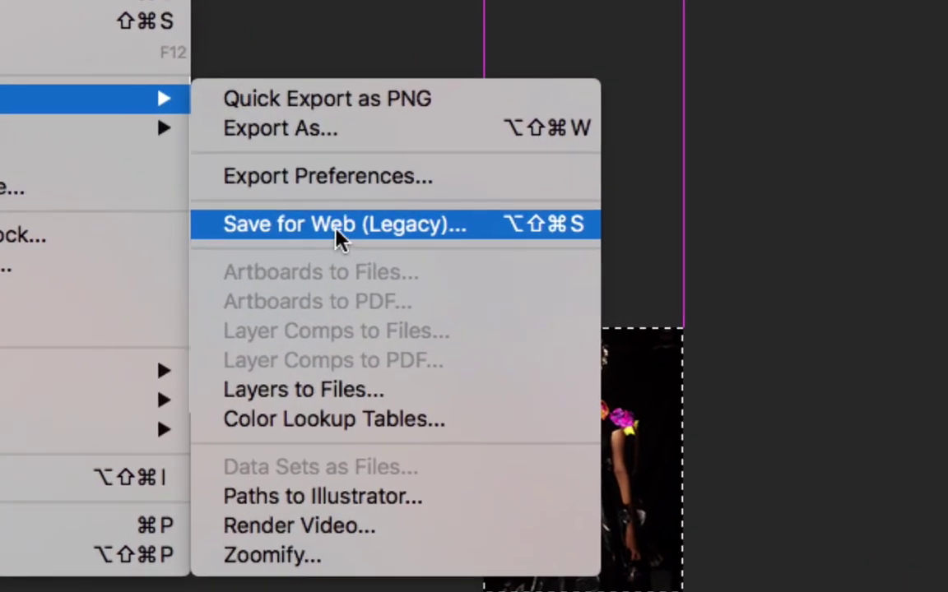
Export the 128×171 thumbnail via Save for Web as a quality-15 JPEG with 0.12 blur
left_click(337, 232)
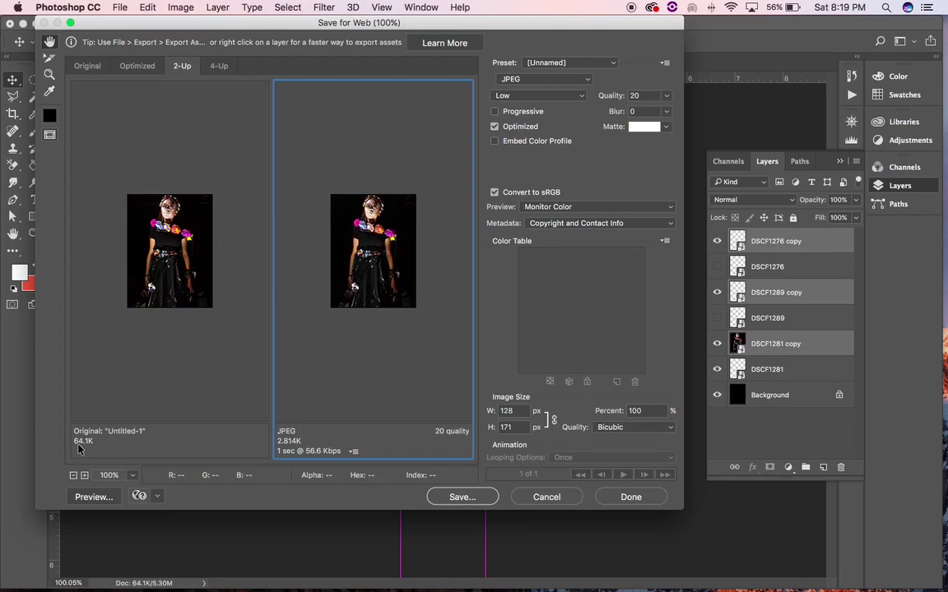
left_click(666, 98)
left_click_drag(613, 114, 610, 114)
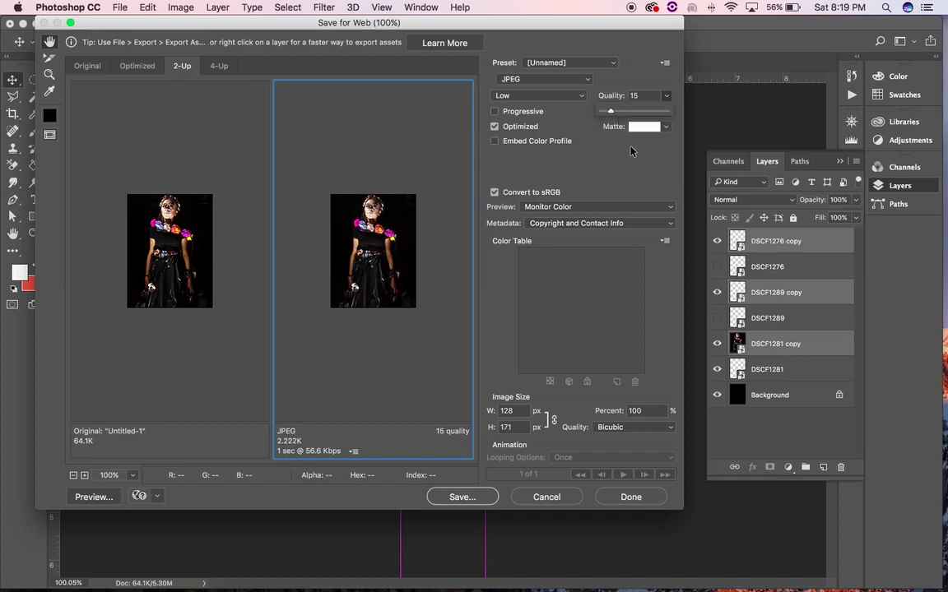
left_click(666, 111)
left_click(666, 111)
mouse_move(603, 132)
left_mouse_down()
mouse_move(615, 131)
mouse_move(607, 132)
left_mouse_up()
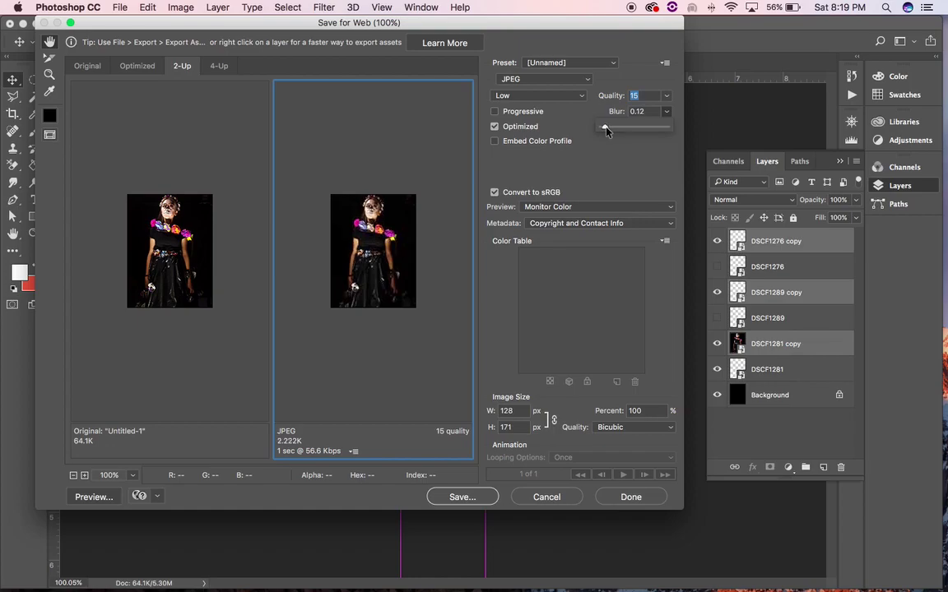
left_click(606, 151)
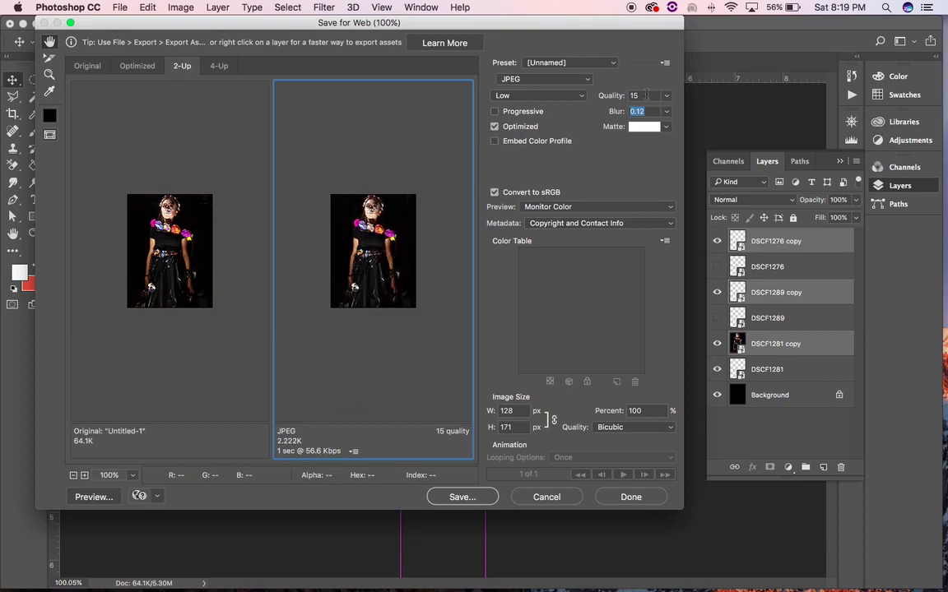
left_click(469, 500)
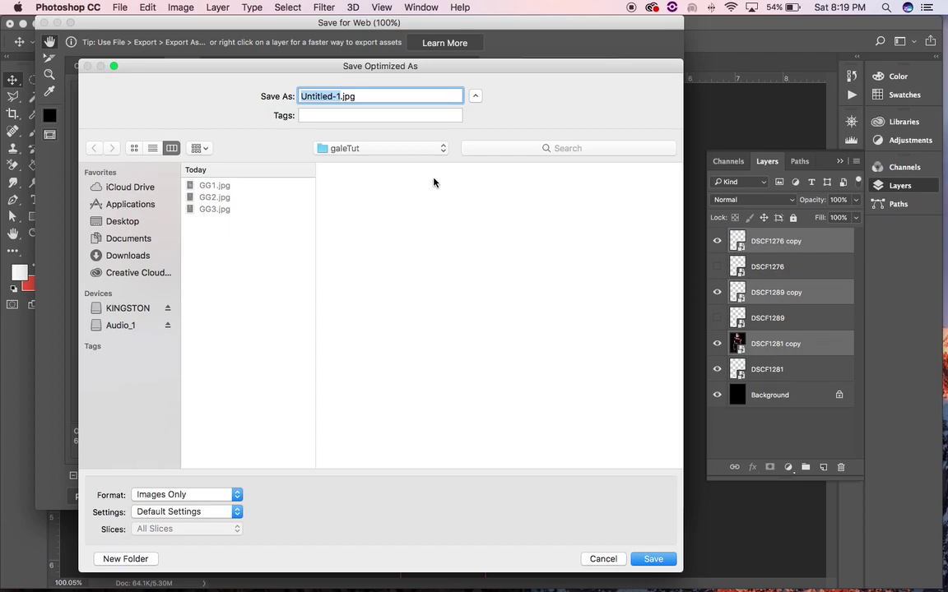
Save the thumbnail as GCh3.jpg in galeTut, then undo the crop to restore the full layout
type("G")
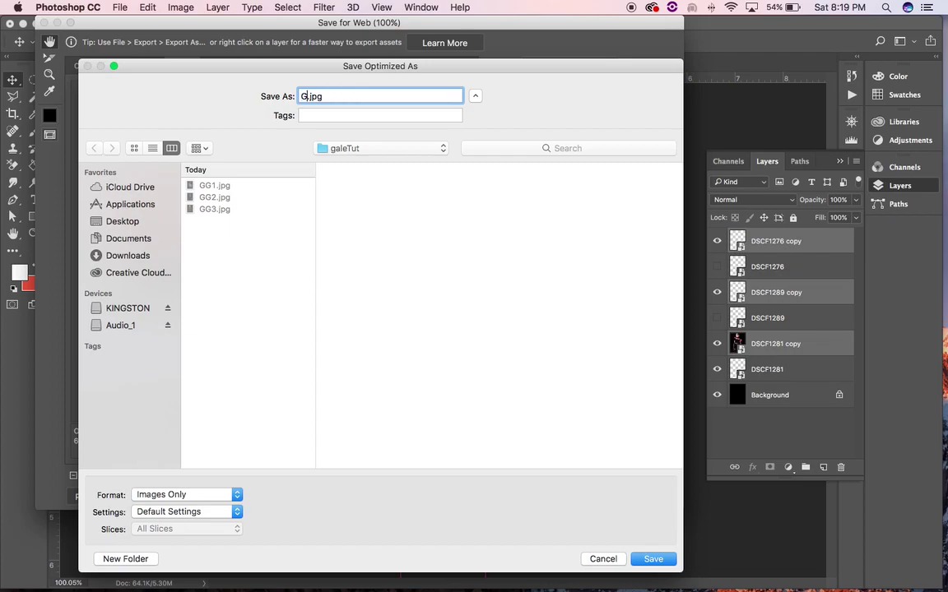
type("Ch")
type("3")
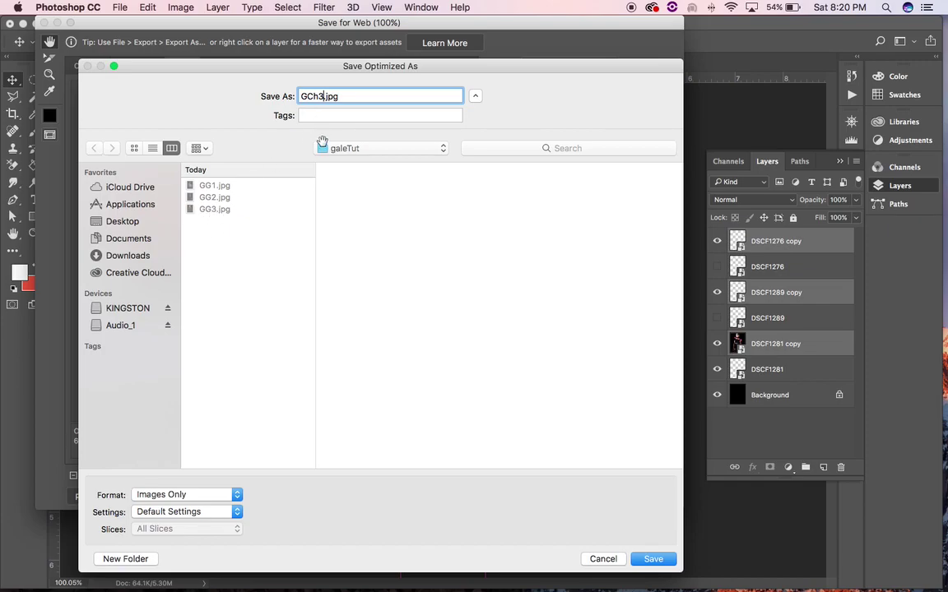
left_click(654, 559)
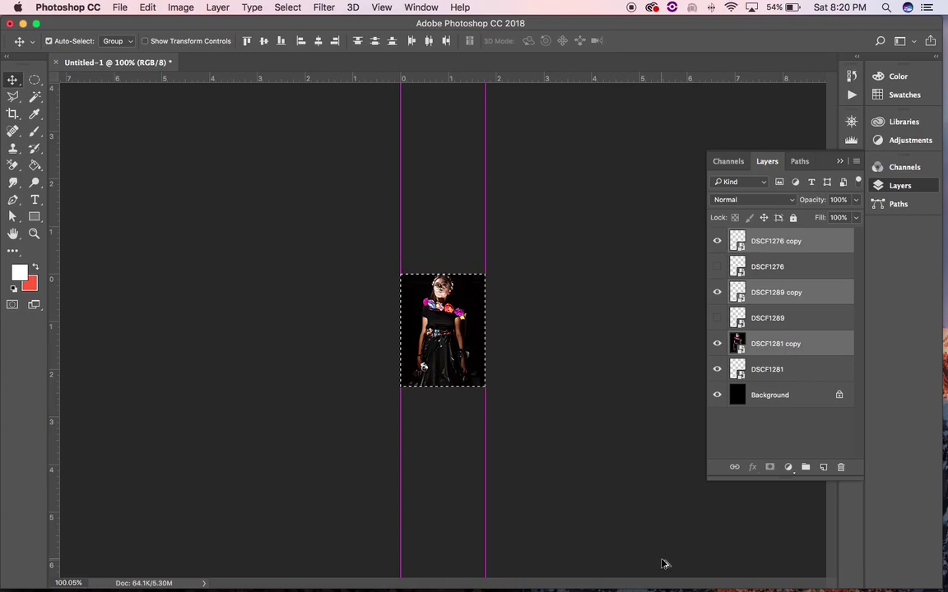
key("super+z")
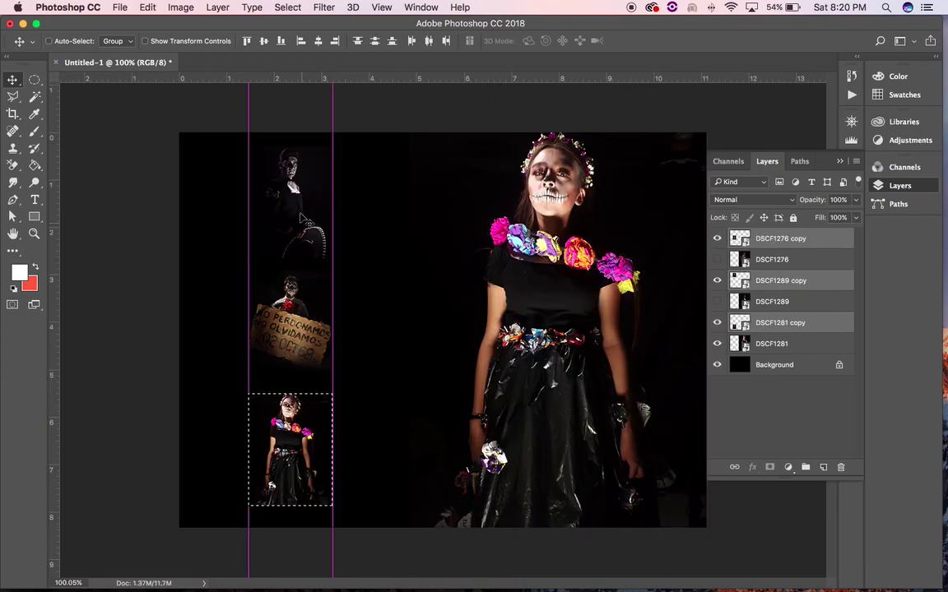